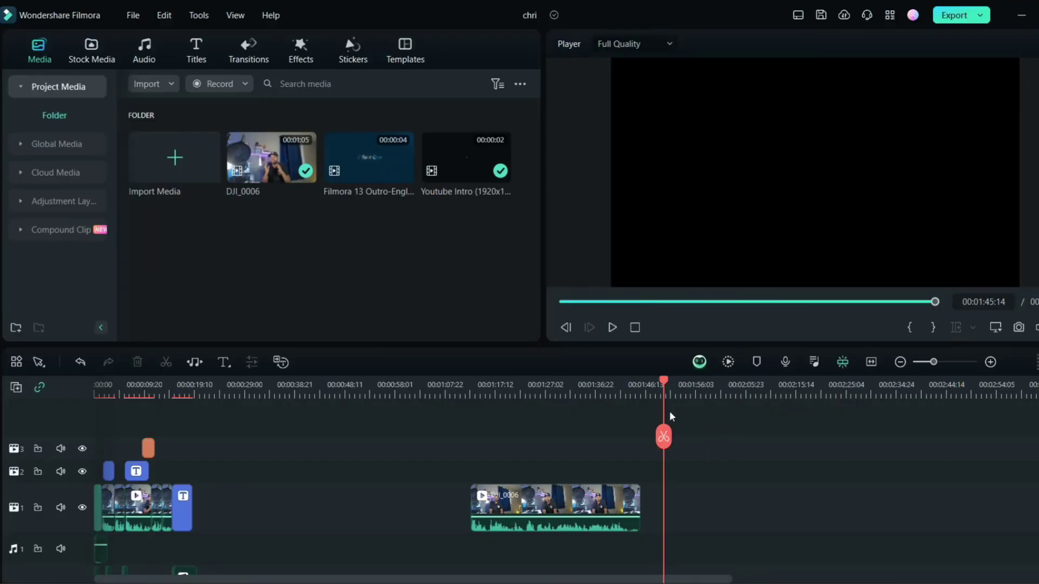
Scrub the timeline playhead to preview the recorded clip and its titles
left_click_drag(665, 385, 759, 389)
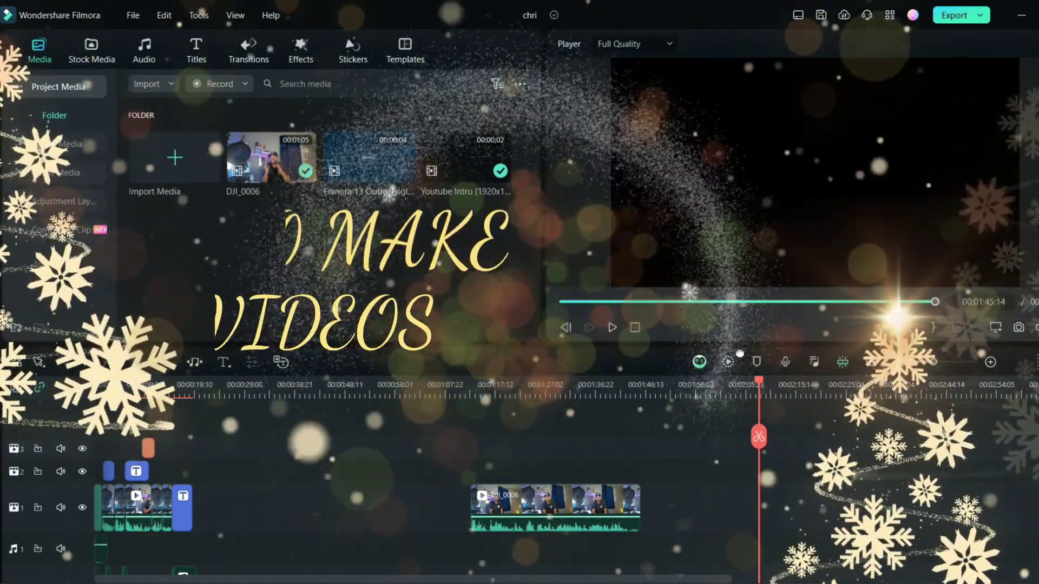
left_click_drag(548, 423, 672, 410)
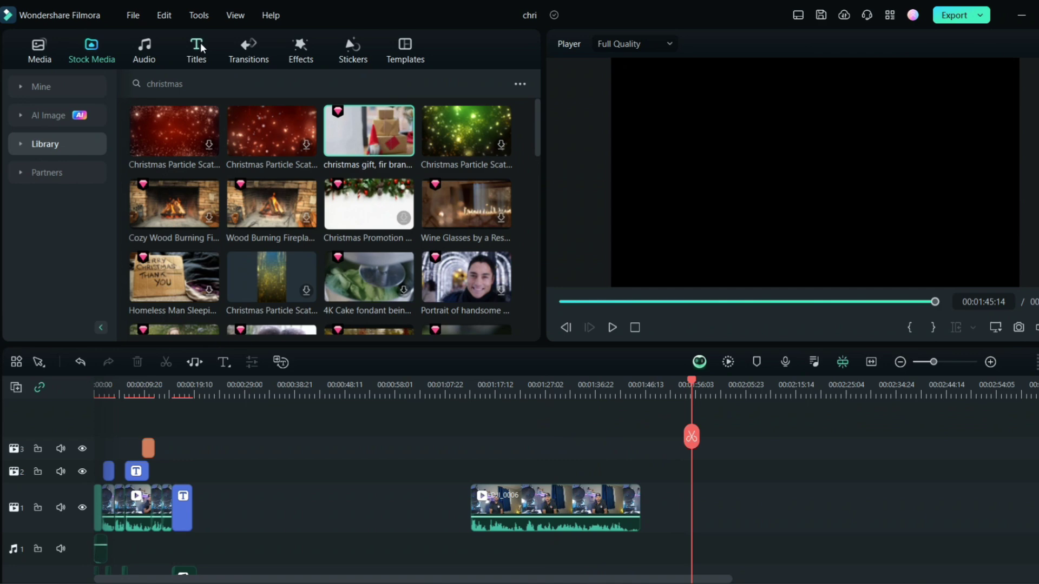
Browse to the Christmas stock category and place the gift-and-gnome clip after DJI_0006
left_click(166, 86)
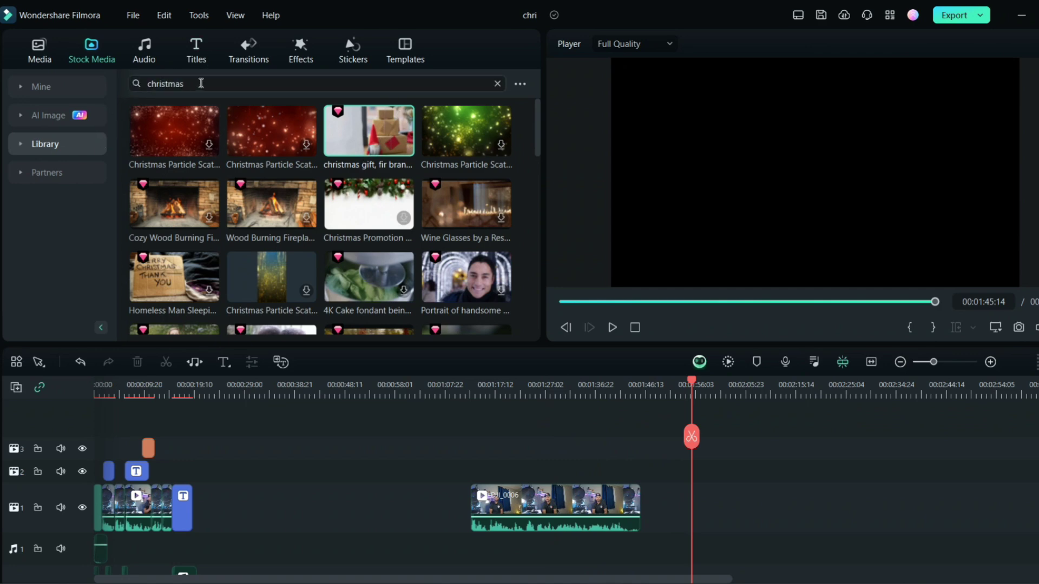
left_click(19, 144)
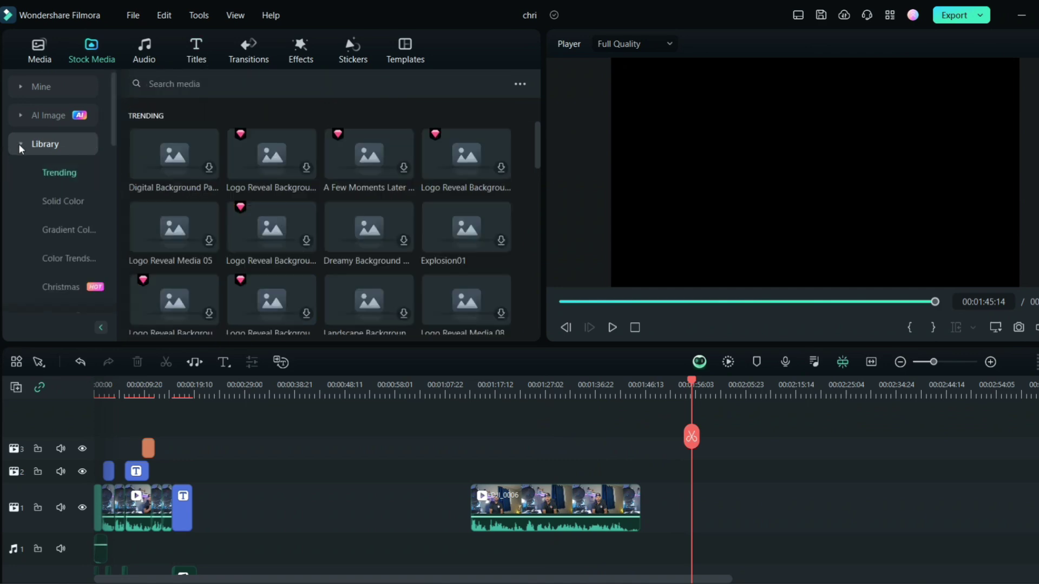
left_click(19, 143)
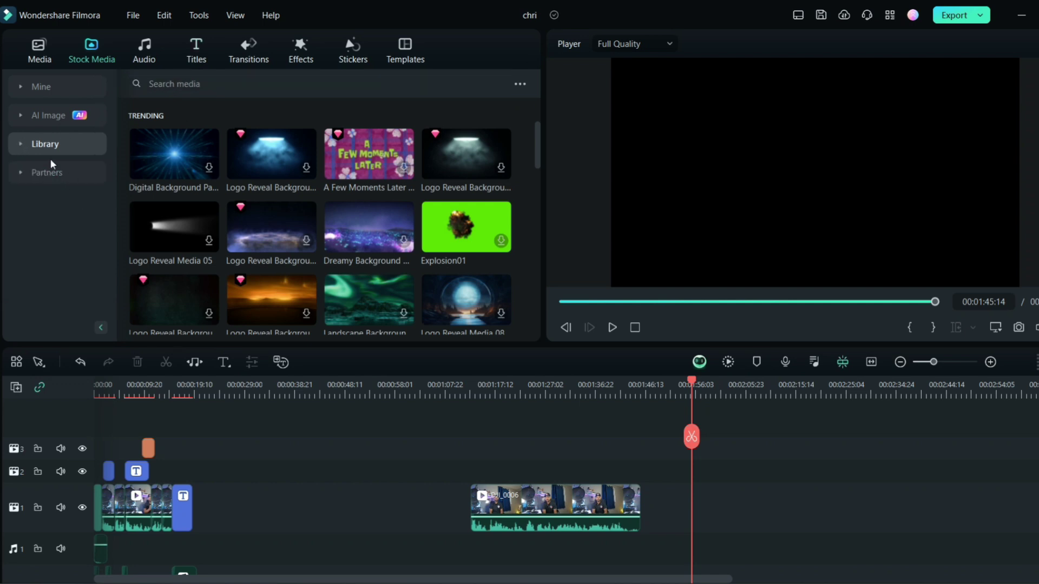
left_click(24, 144)
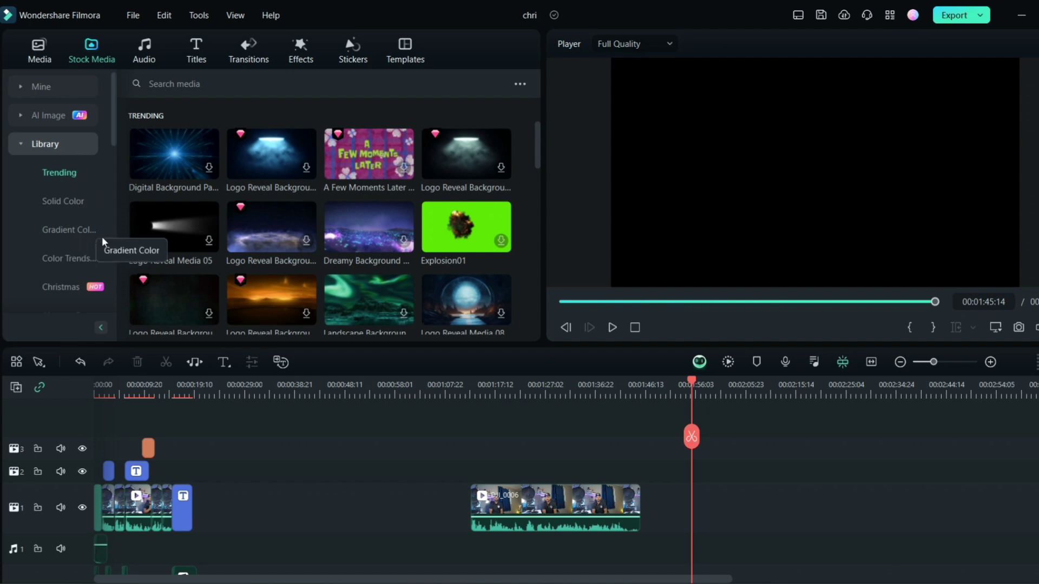
left_click(57, 286)
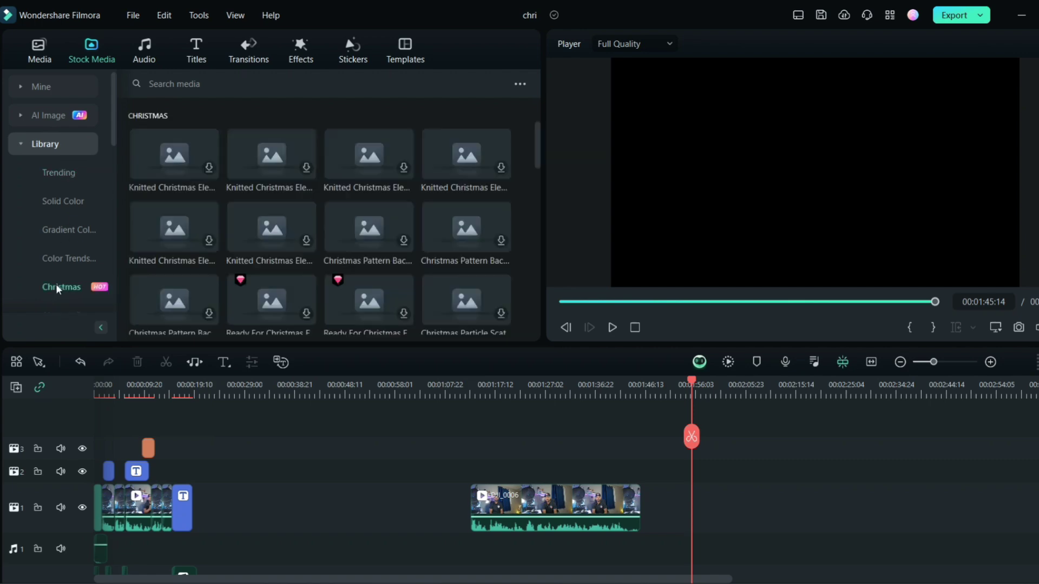
scroll(353, 208, "down", 5)
scroll(385, 237, "down", 2)
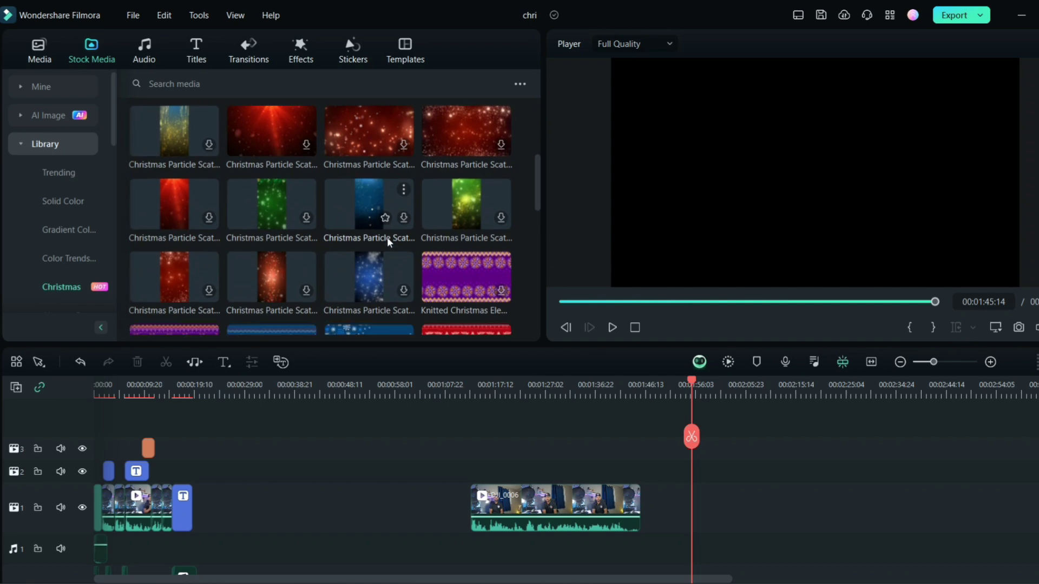
scroll(387, 237, "down", 3)
scroll(359, 231, "down", 3)
scroll(417, 228, "down", 2)
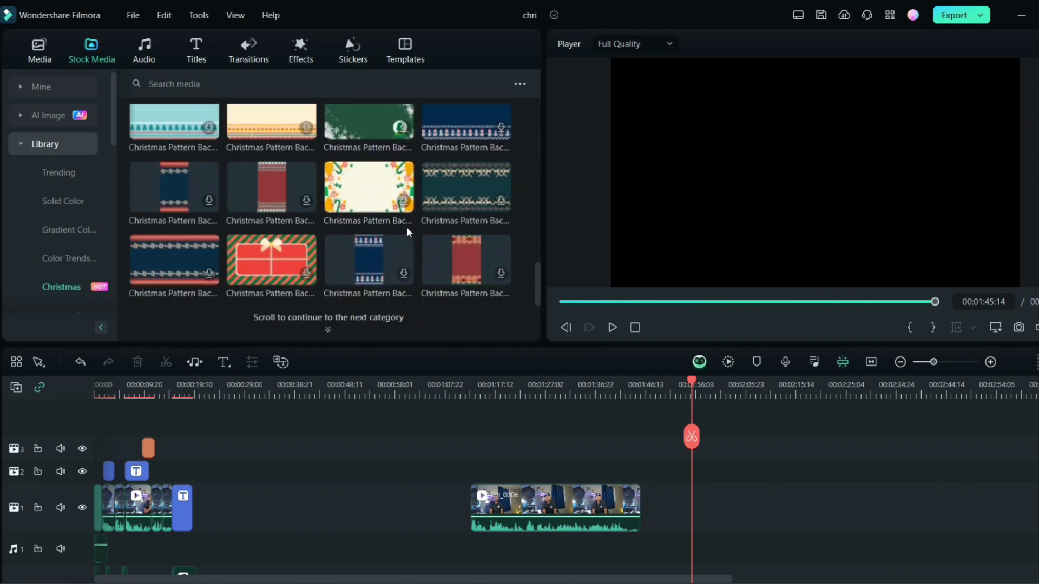
scroll(407, 228, "down", 2)
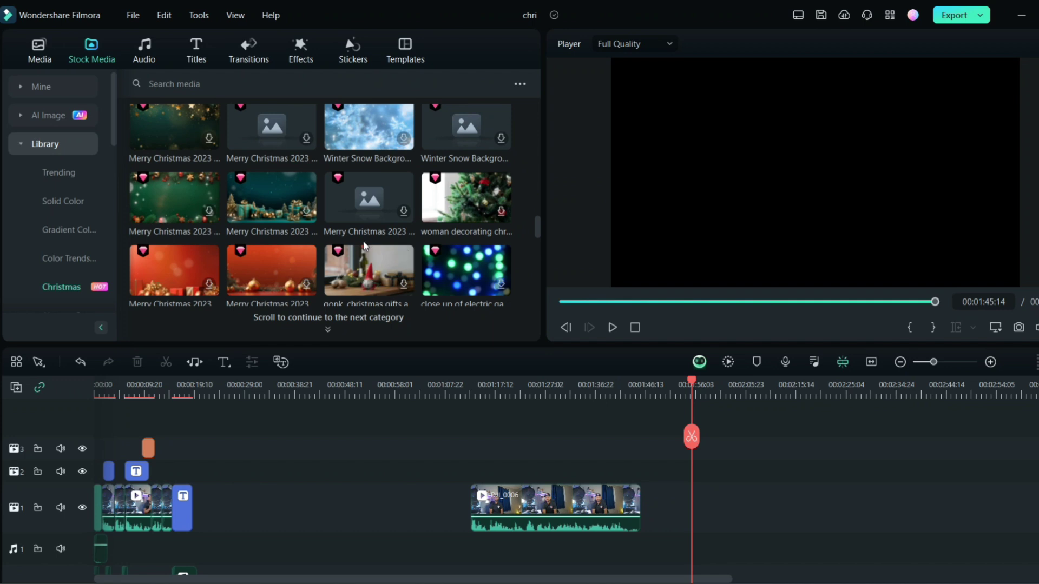
scroll(357, 260, "down", 2)
scroll(355, 249, "down", 1)
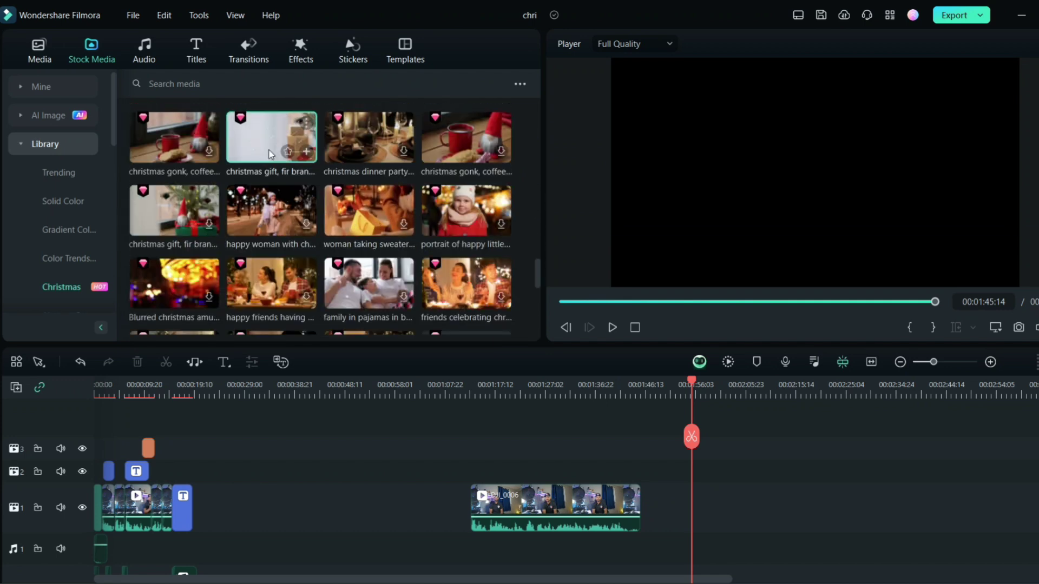
left_click_drag(271, 158, 706, 500)
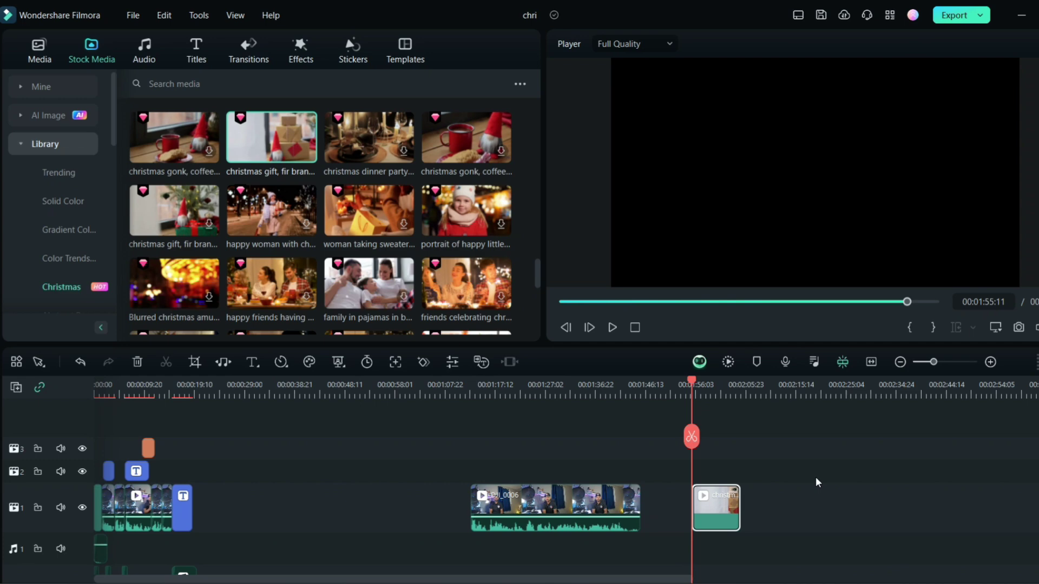
left_click_drag(691, 385, 699, 402)
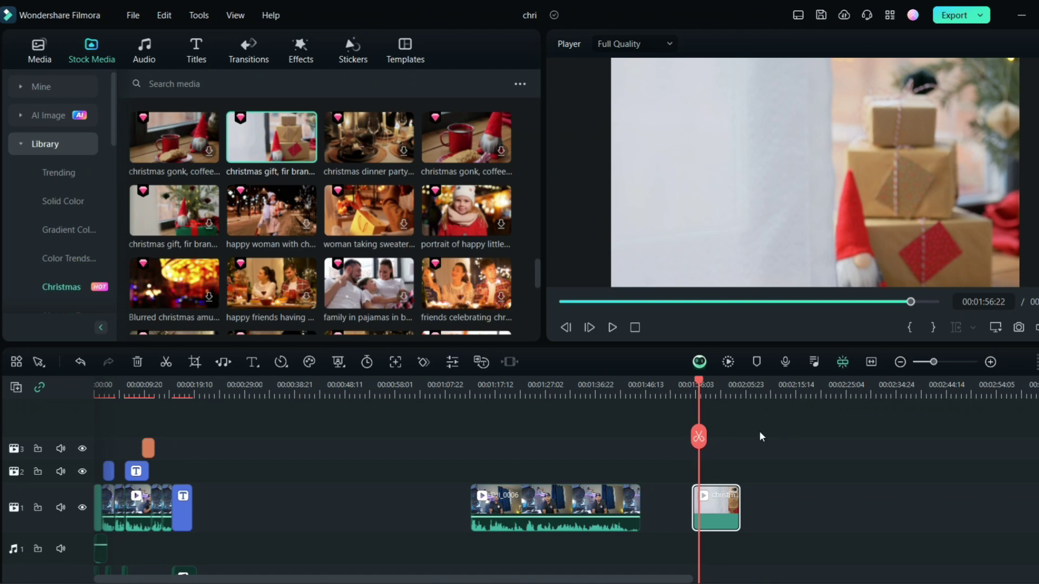
Drag the Christmas Gift Search title onto track 2 above the gift clip
left_click(205, 49)
scroll(79, 153, "up", 3)
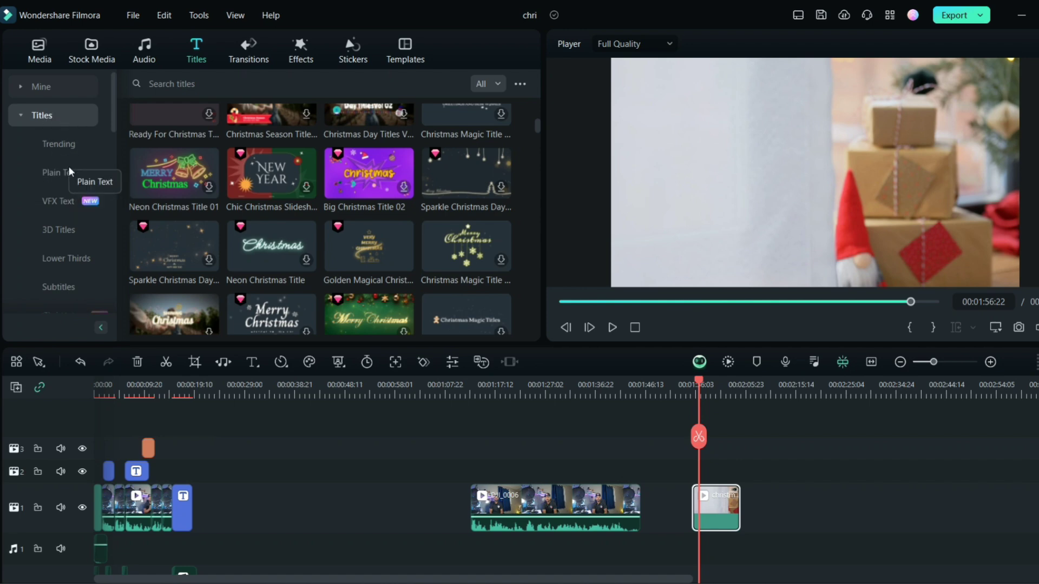
scroll(67, 197, "down", 2)
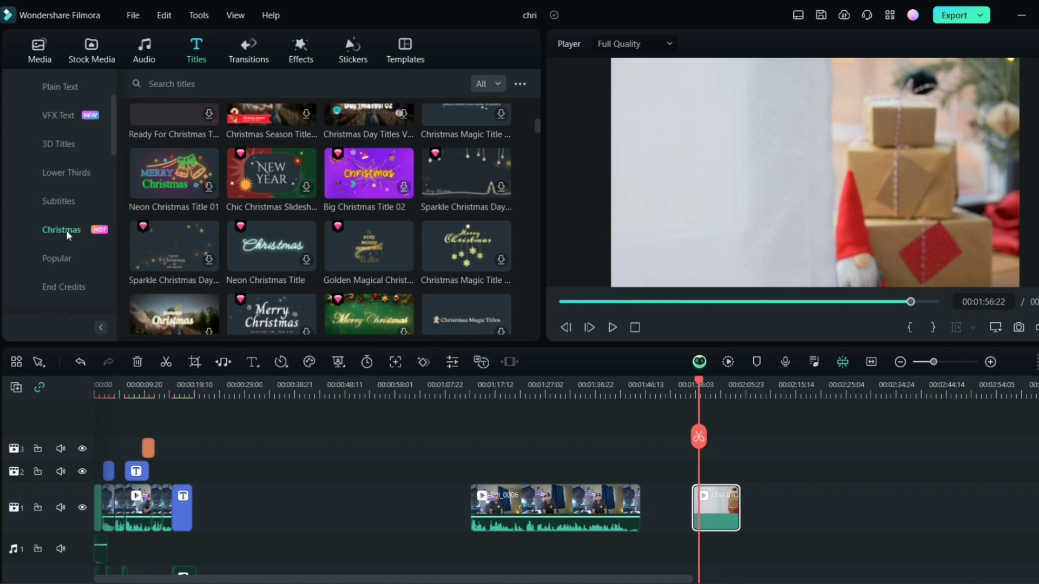
scroll(354, 216, "down", 3)
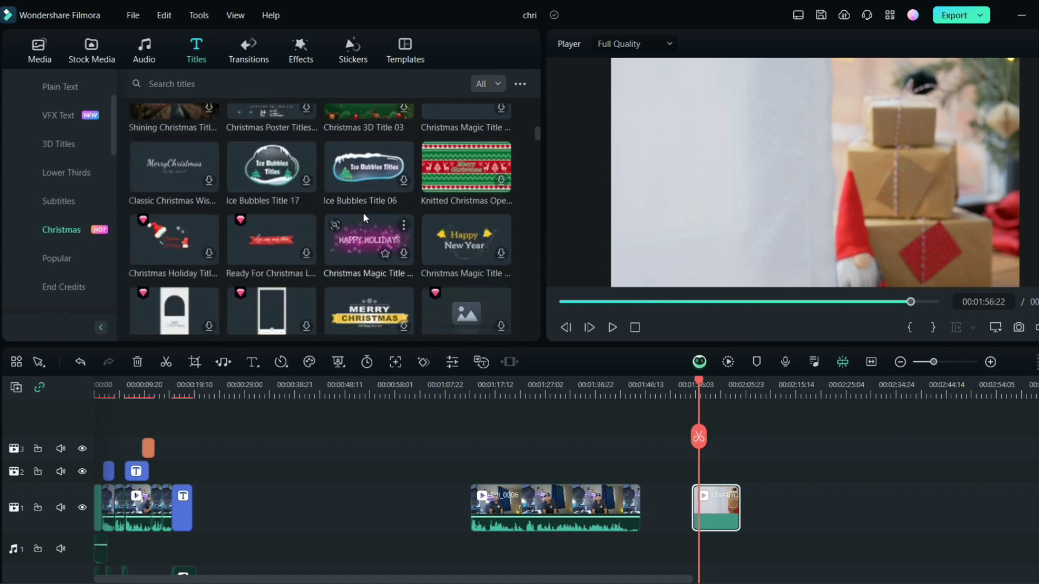
scroll(369, 213, "down", 2)
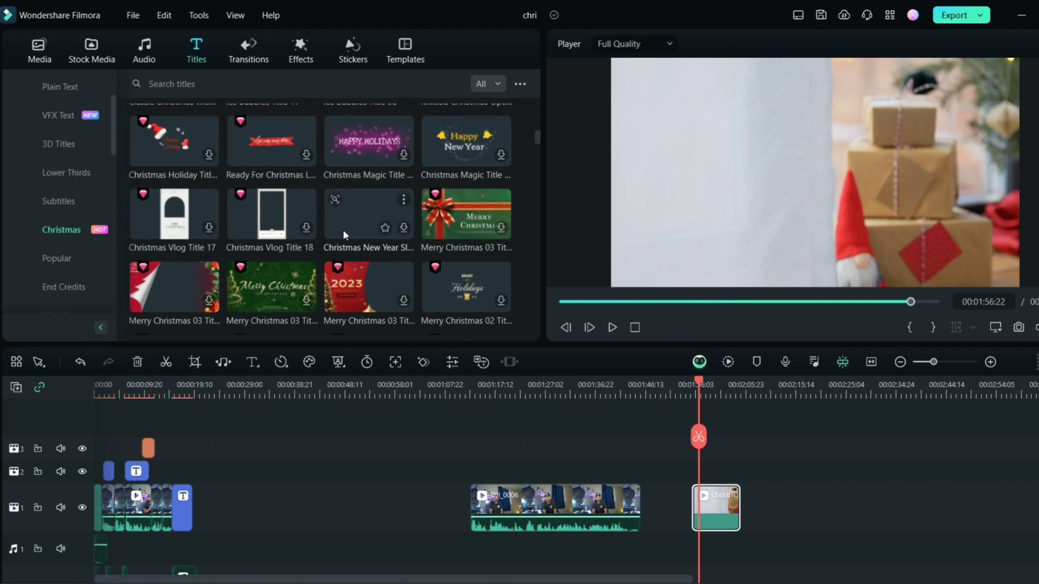
mouse_move(368, 288)
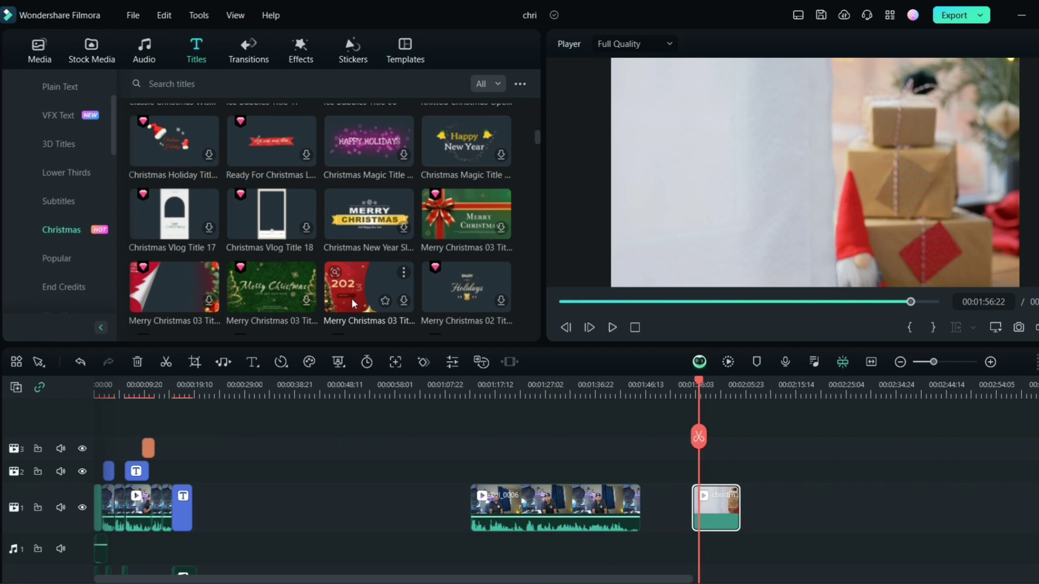
scroll(378, 263, "up", 2)
scroll(383, 235, "up", 2)
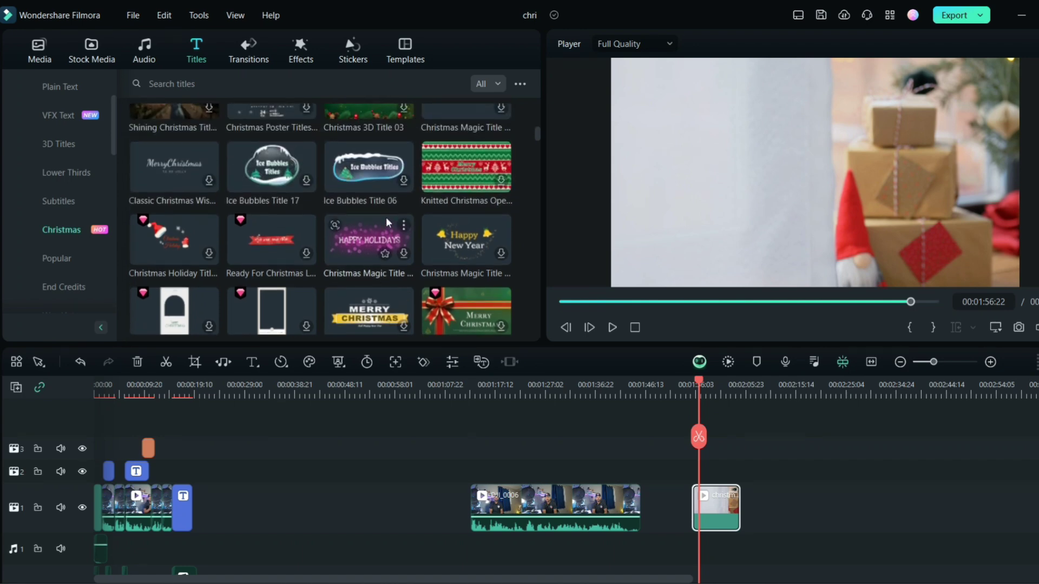
scroll(349, 183, "up", 2)
scroll(366, 212, "up", 2)
scroll(366, 209, "up", 2)
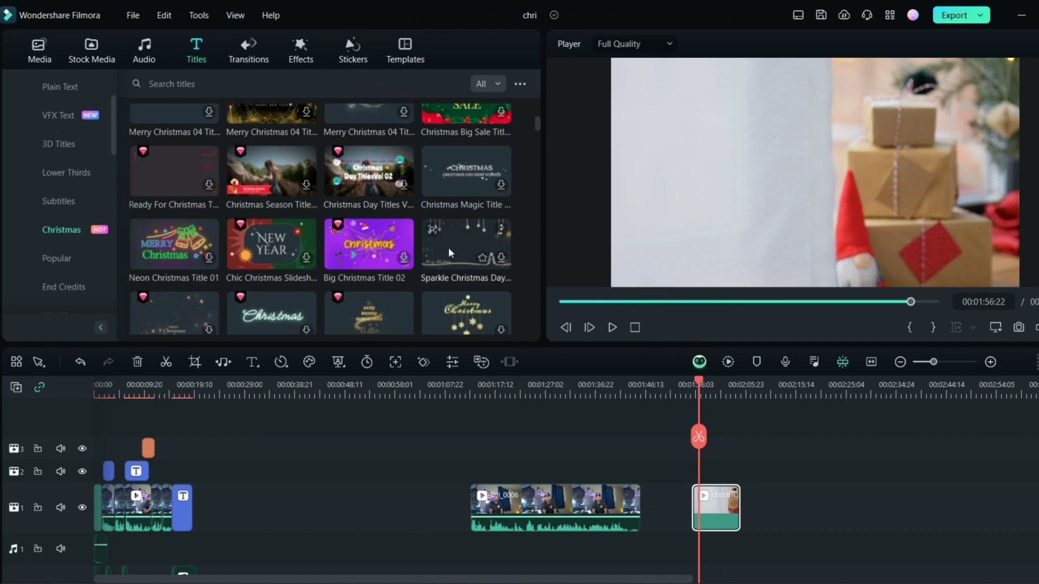
scroll(446, 243, "up", 2)
scroll(358, 217, "up", 2)
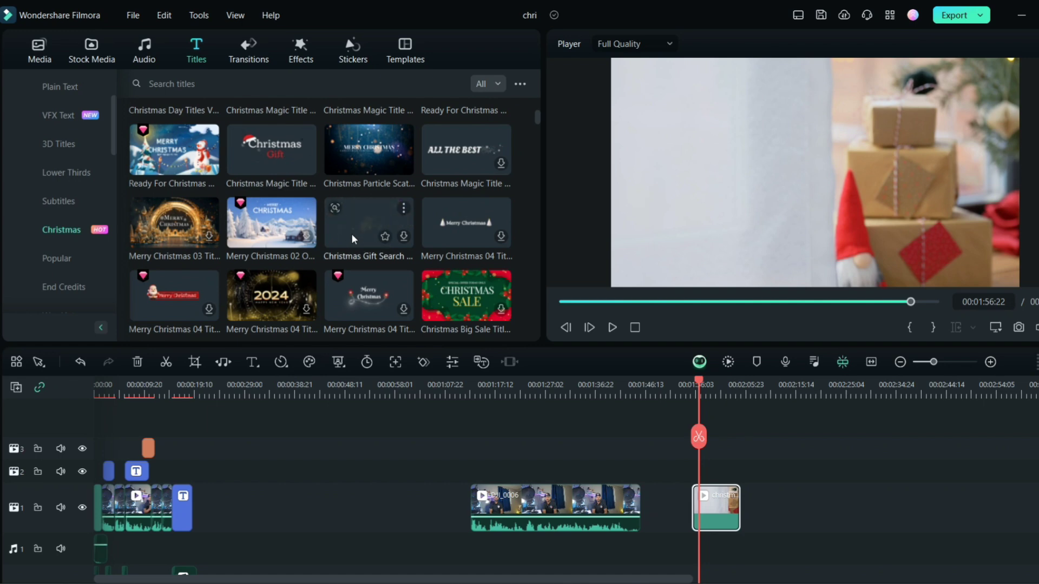
mouse_move(351, 235)
left_mouse_down()
mouse_move(704, 457)
mouse_move(705, 471)
left_mouse_up()
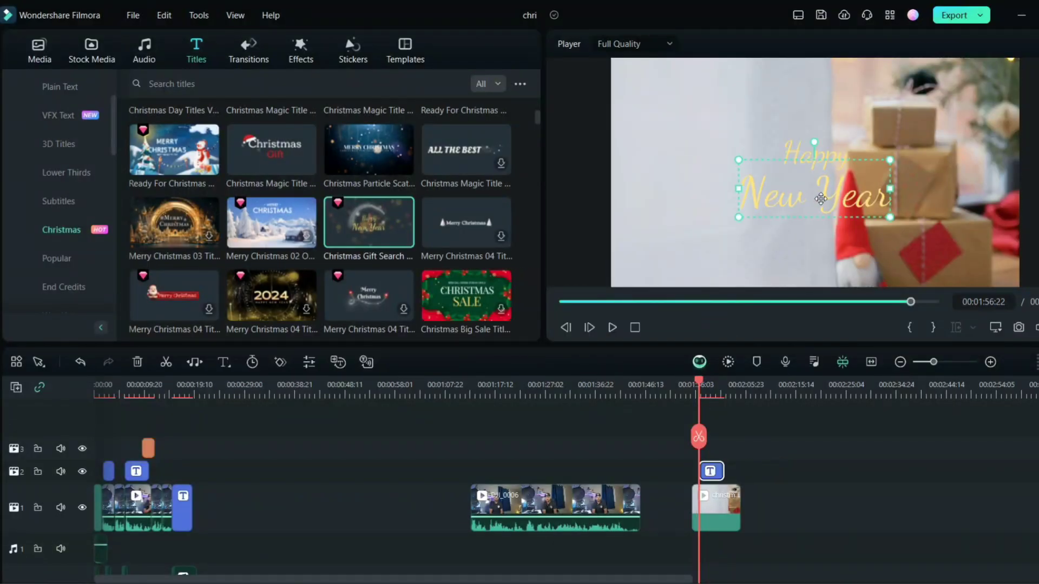
Move the Happy and New Year text lines up and left in the preview
left_click_drag(823, 198, 728, 171)
left_click_drag(811, 166, 700, 132)
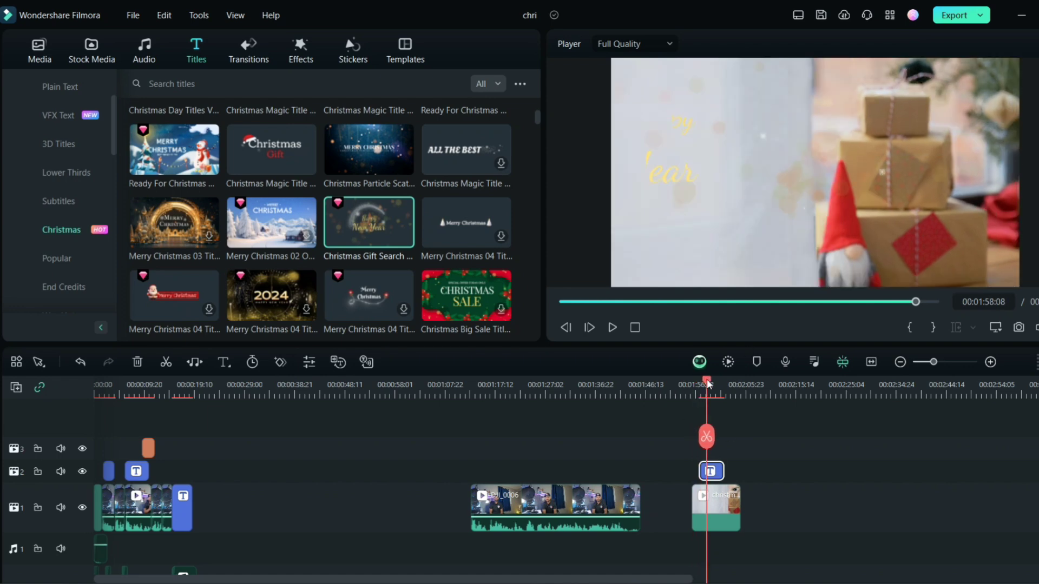
left_click_drag(698, 380, 703, 384)
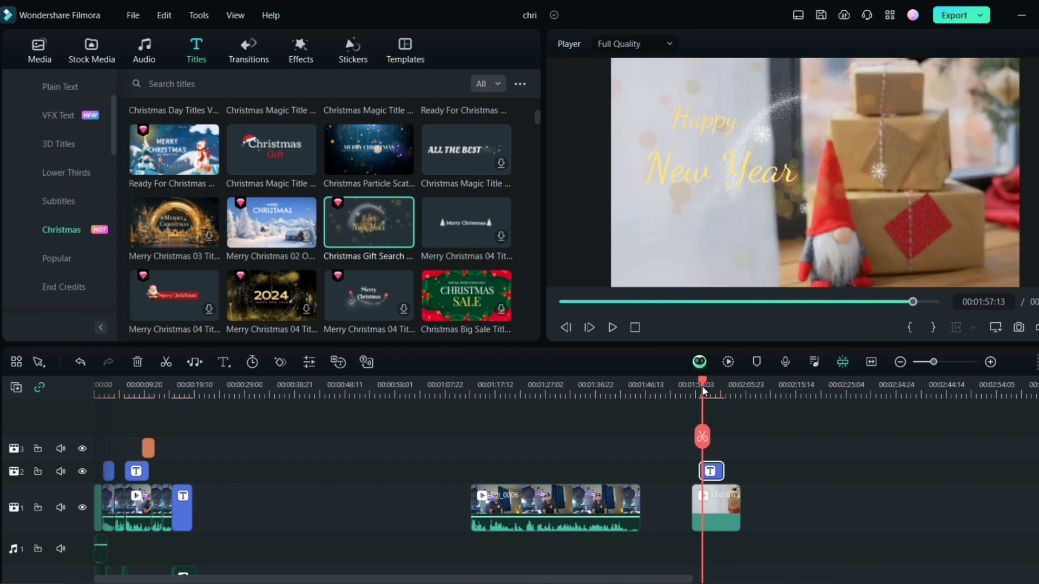
Retype the title as 'Merry Christmas / Friends and Family' and shift the lower lines right
double_click(685, 125)
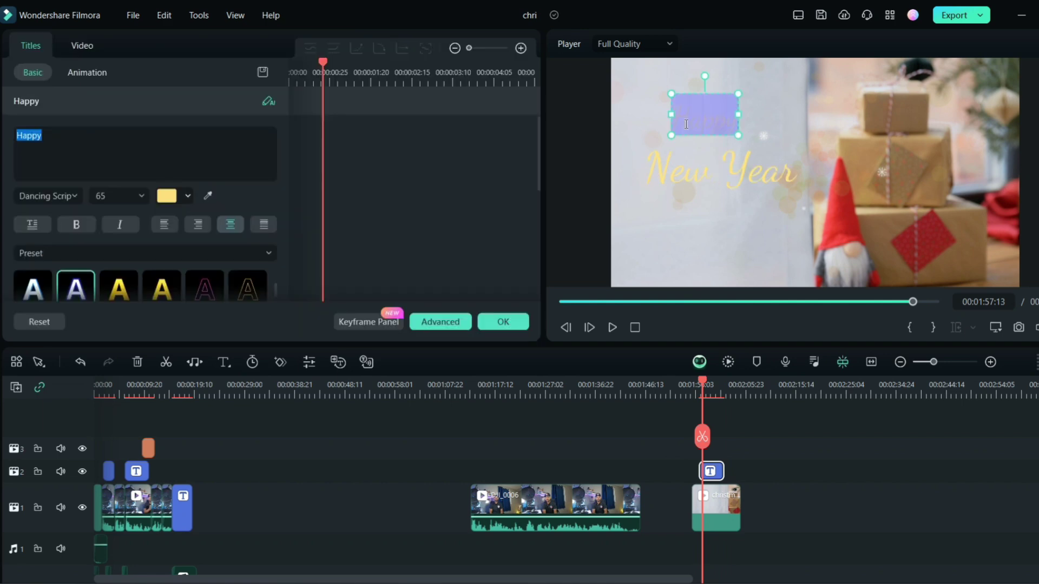
type("Merr")
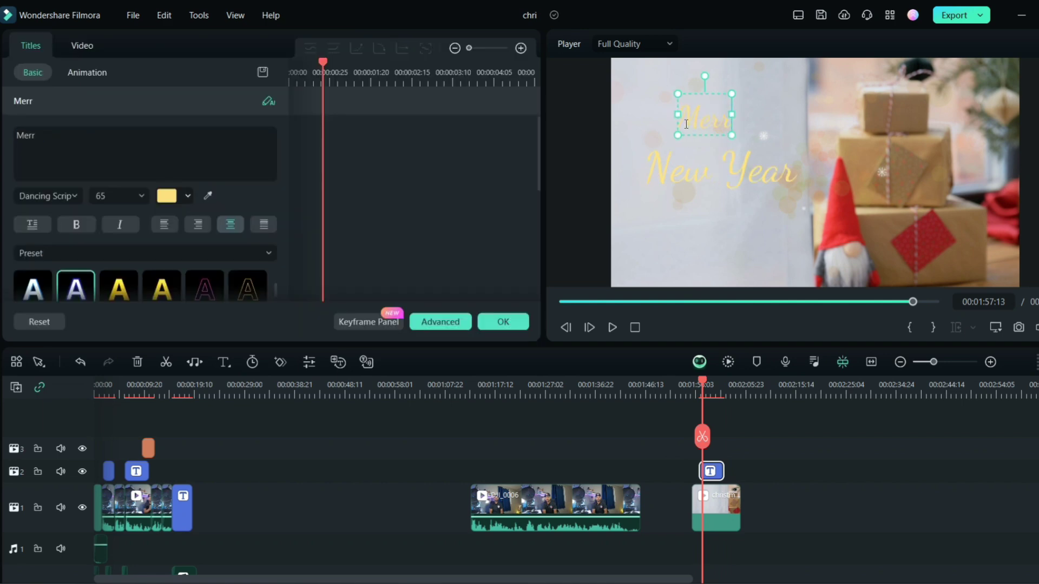
type("y")
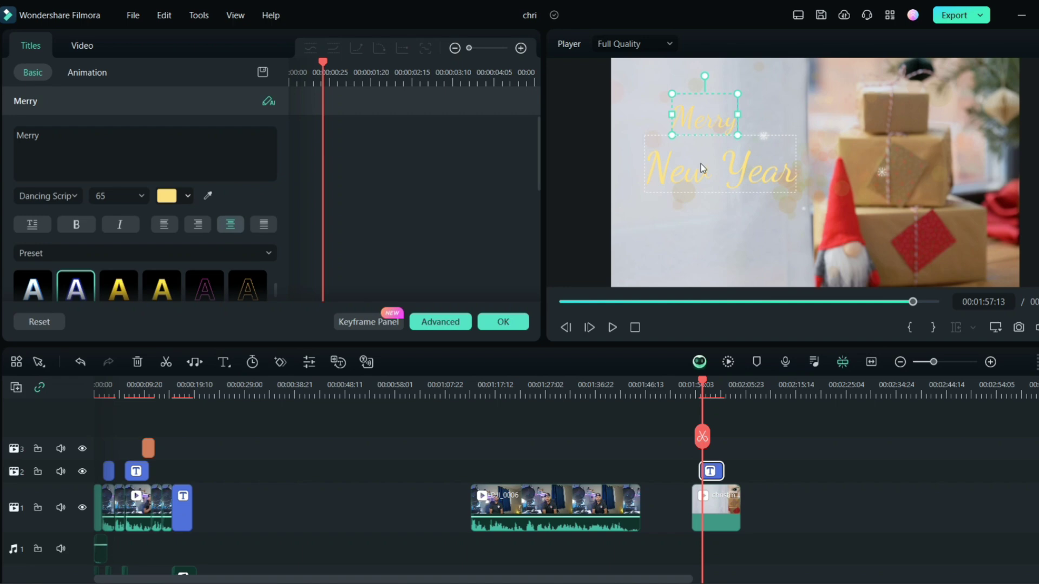
double_click(701, 166)
type("Christmas Friends and Family")
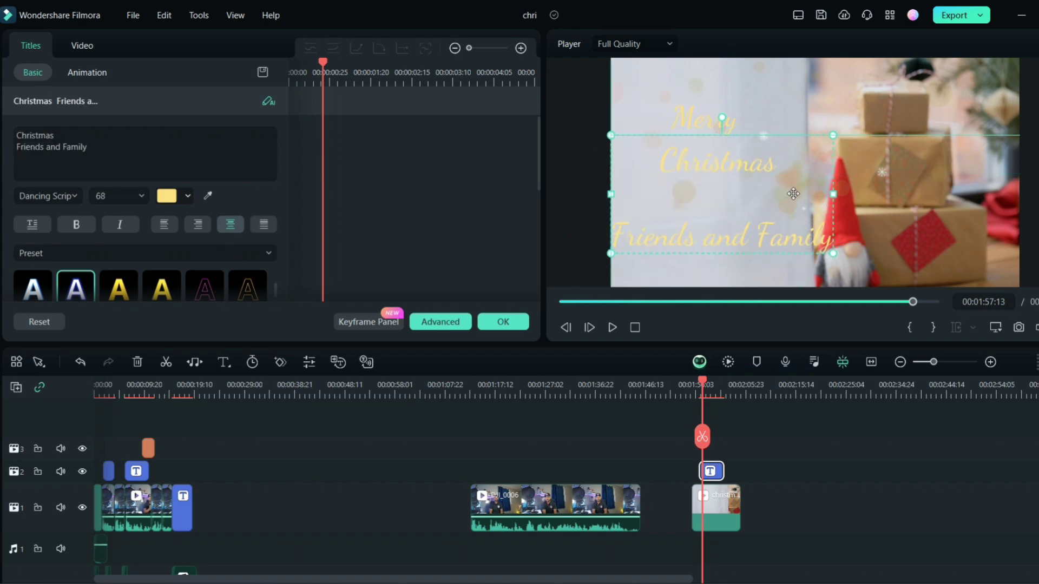
left_click(726, 124)
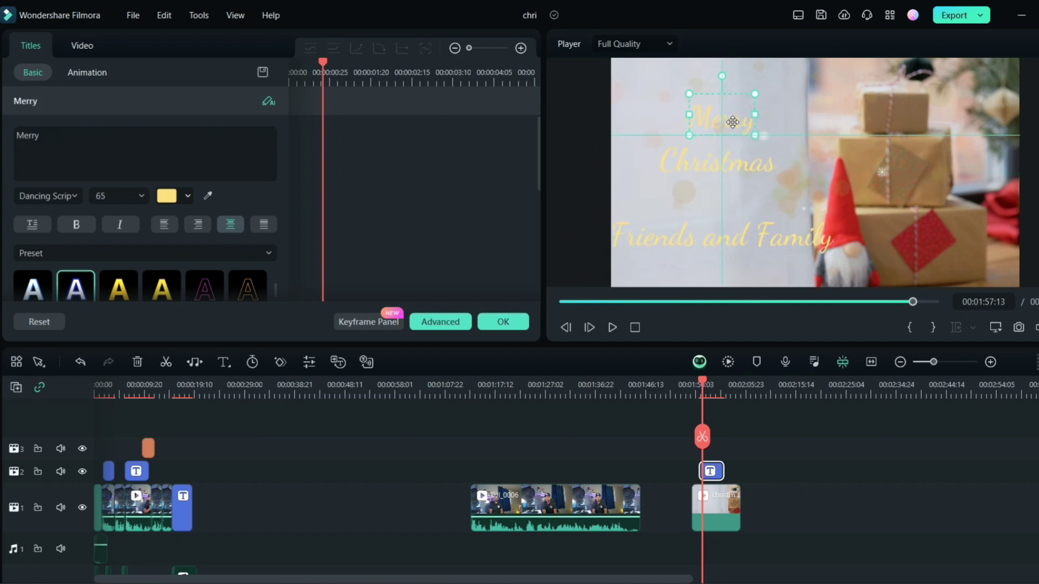
left_click_drag(748, 166, 759, 192)
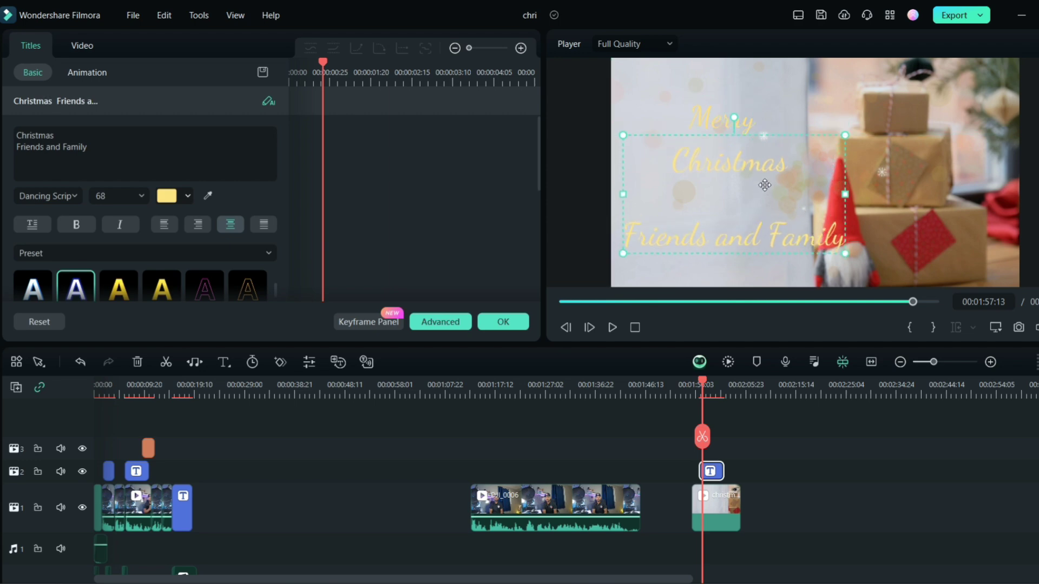
left_click_drag(765, 185, 768, 185)
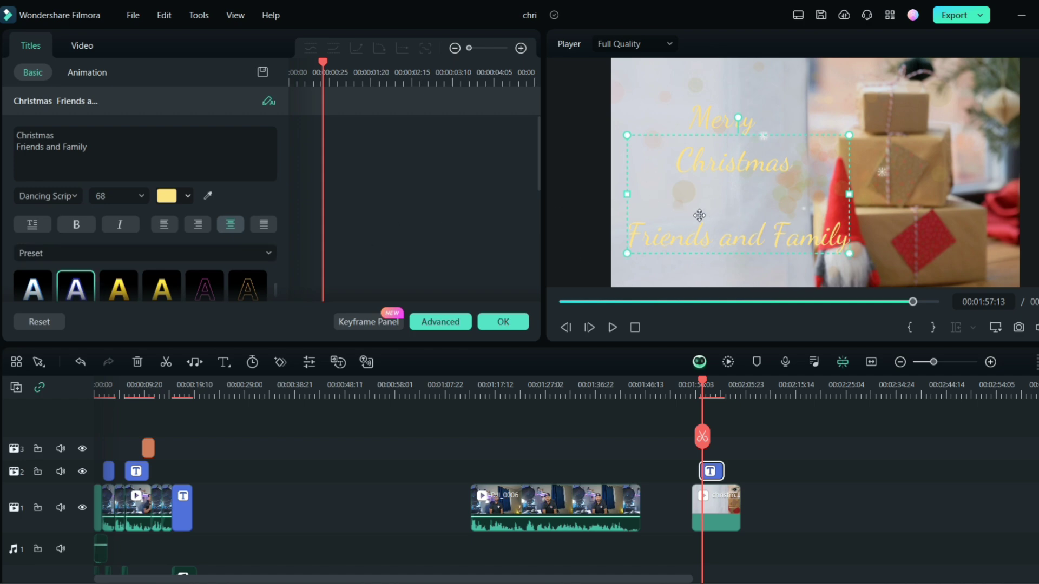
left_click_drag(87, 147, 6, 151)
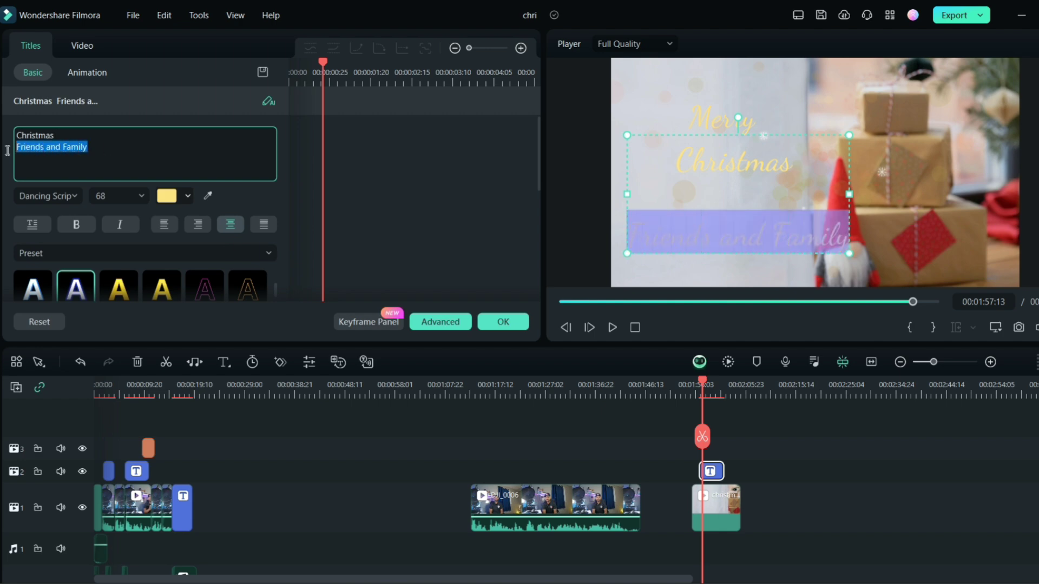
left_click(143, 56)
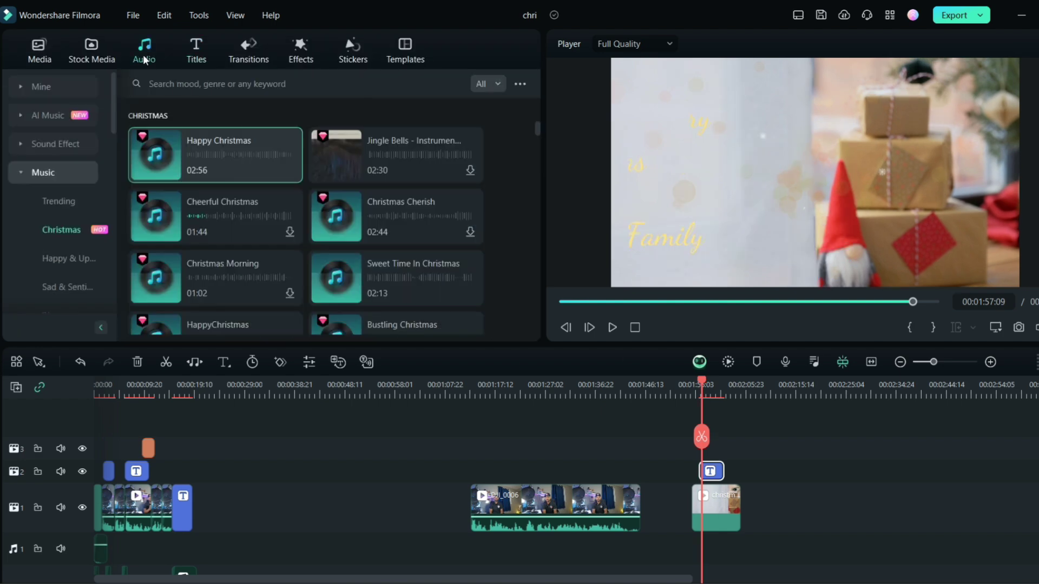
Add the Happy Christmas track from Music > Christmas beneath the last clip
mouse_move(215, 155)
left_click(28, 172)
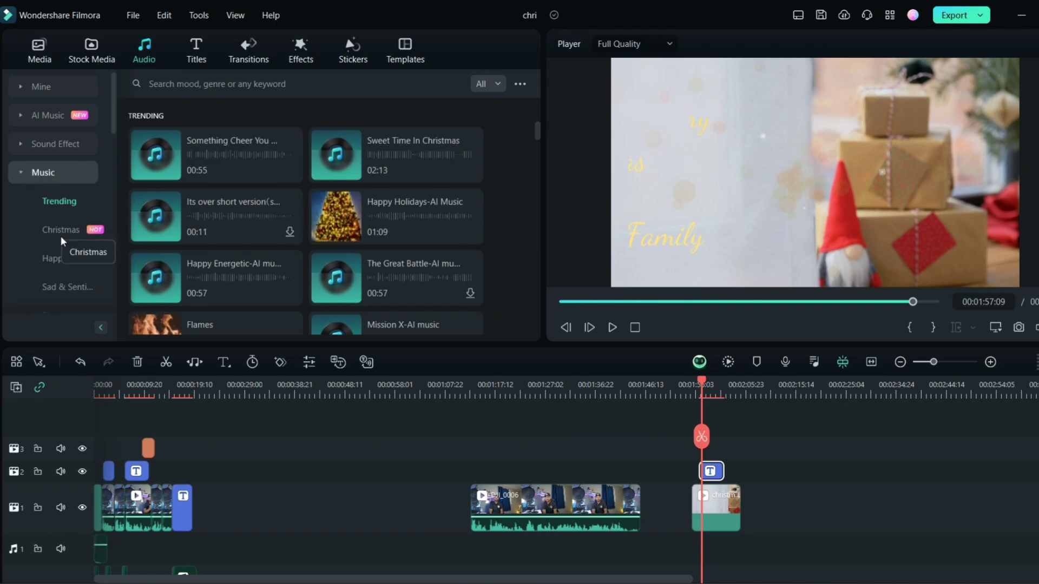
left_click(89, 233)
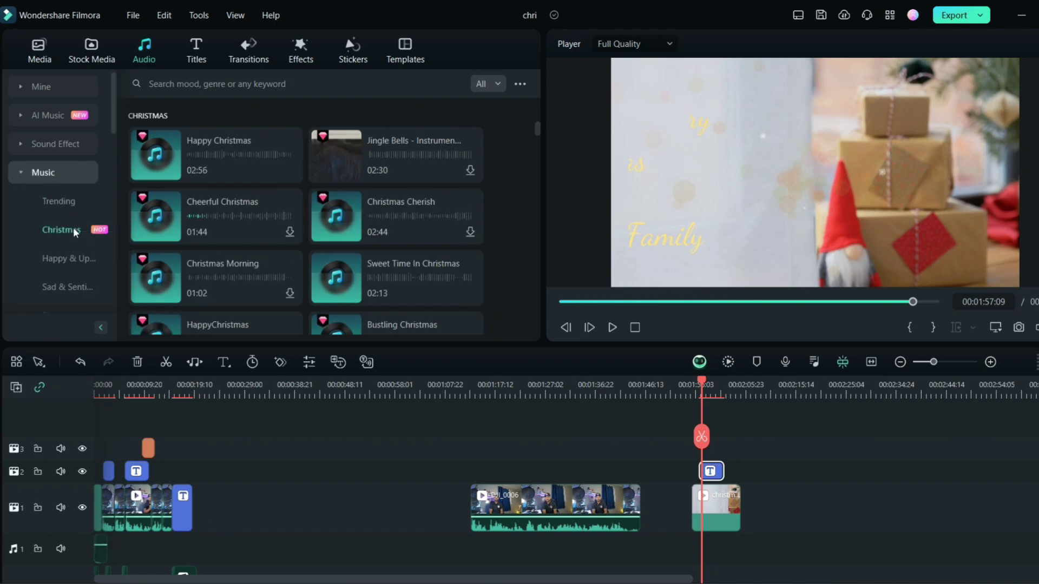
left_click_drag(225, 146, 709, 566)
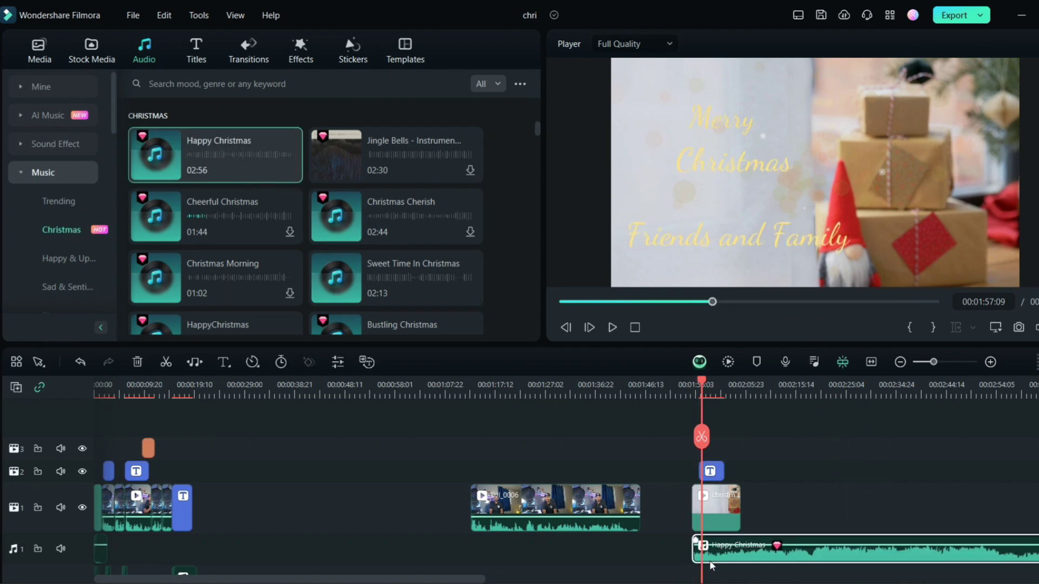
Check the final gnome clip's end time and preview the greeting title frames
left_click(736, 510)
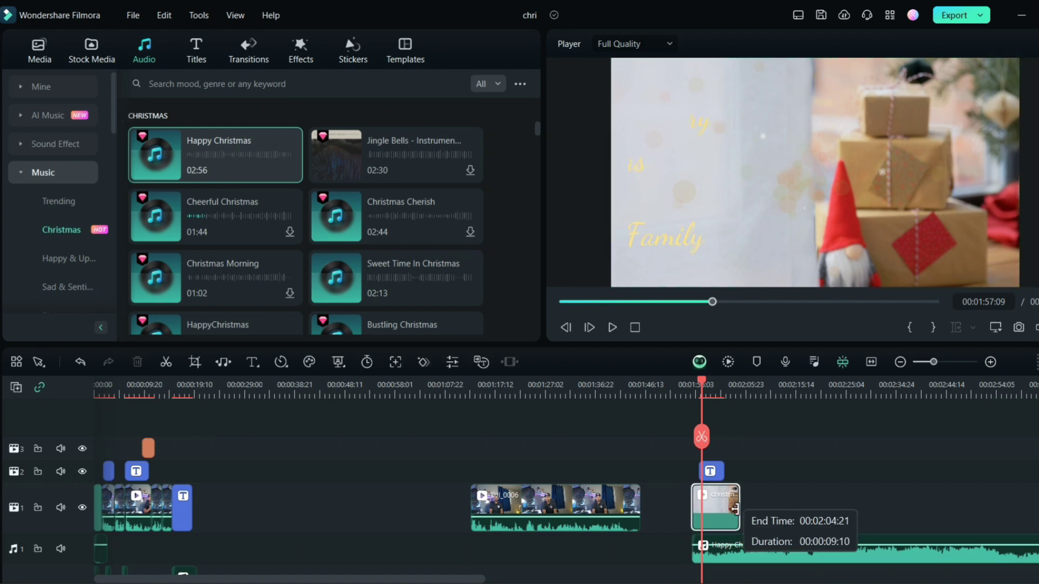
left_click_drag(739, 505, 733, 510)
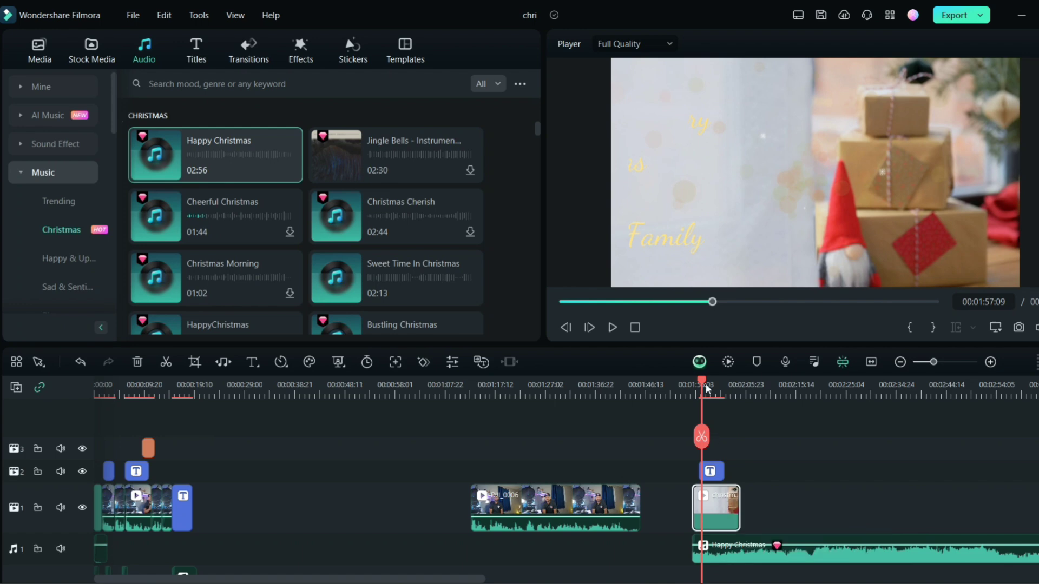
left_click_drag(705, 387, 702, 397)
left_click(185, 54)
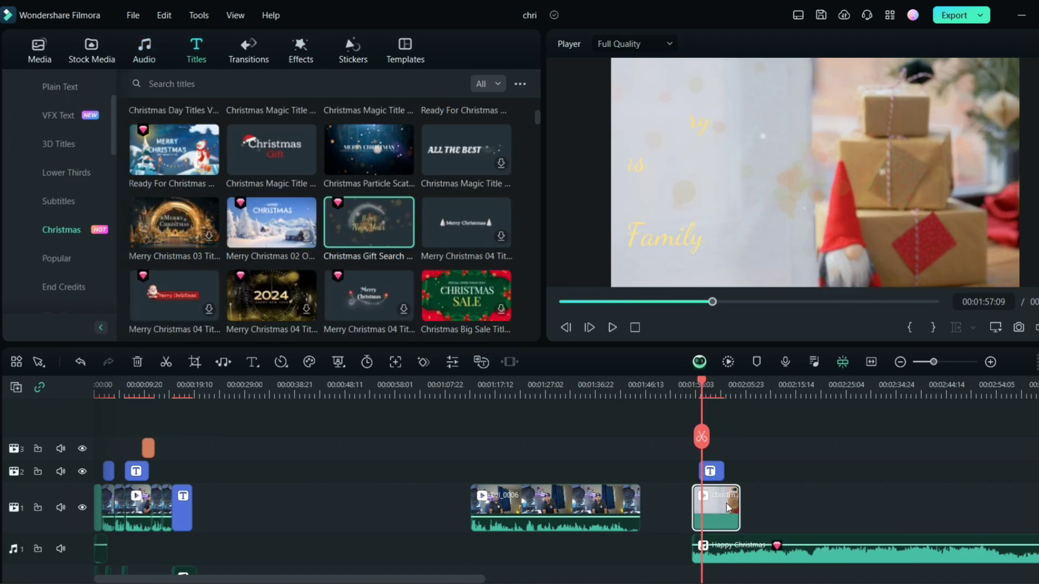
Add the Merry Christmas 02 title card at the end of the gnome clip
mouse_move(704, 391)
left_mouse_down()
mouse_move(735, 398)
mouse_move(729, 409)
left_mouse_up()
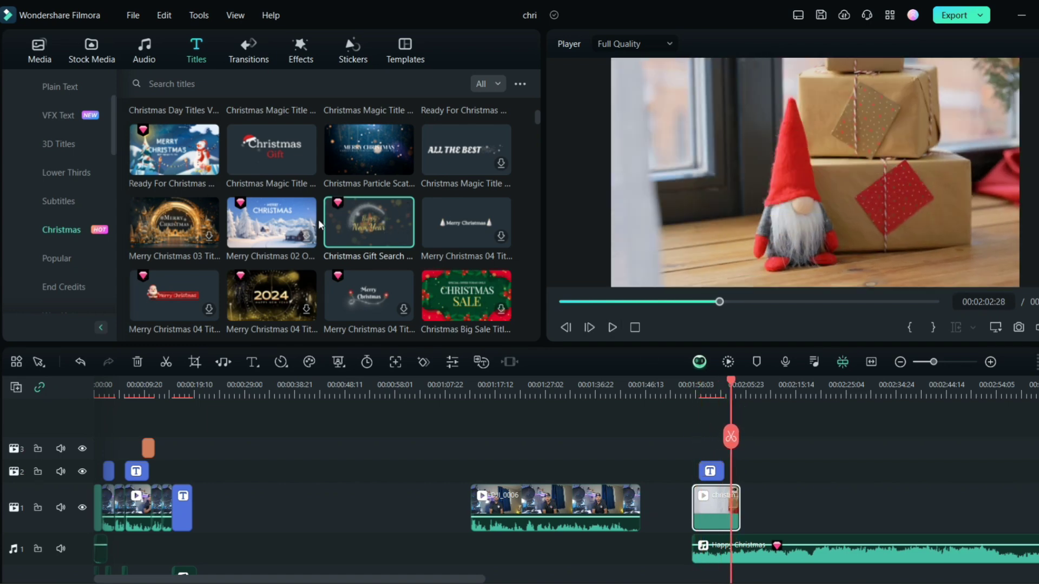
left_click_drag(272, 223, 752, 517)
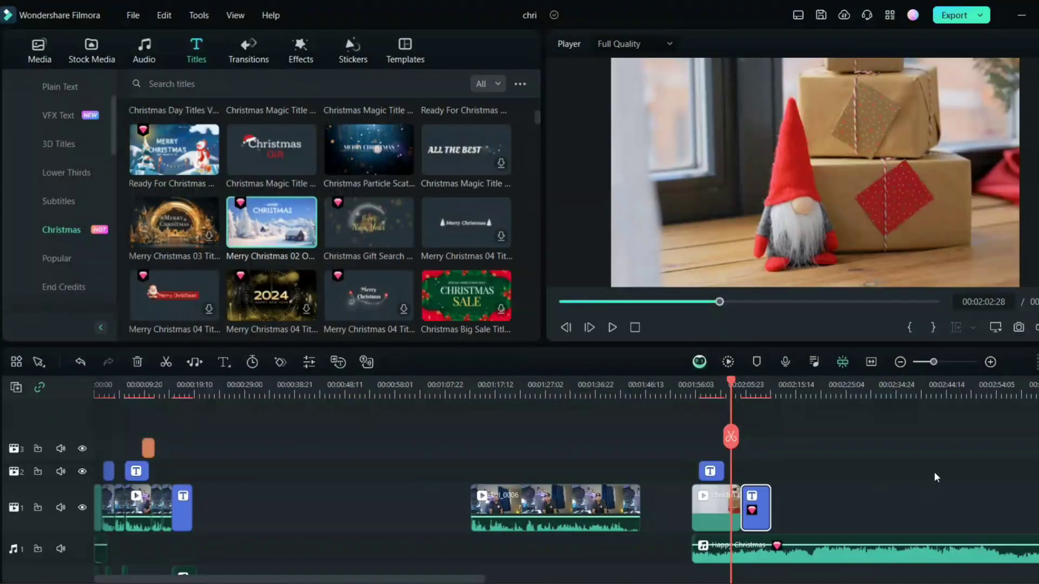
mouse_move(737, 389)
left_mouse_down()
mouse_move(778, 400)
mouse_move(699, 405)
mouse_move(772, 407)
mouse_move(737, 410)
mouse_move(707, 431)
mouse_move(749, 427)
mouse_move(761, 436)
mouse_move(731, 438)
left_mouse_up()
Split the Happy Christmas music where the title card ends and remove the leftover part
left_click(771, 390)
left_click(771, 437)
left_click(794, 563)
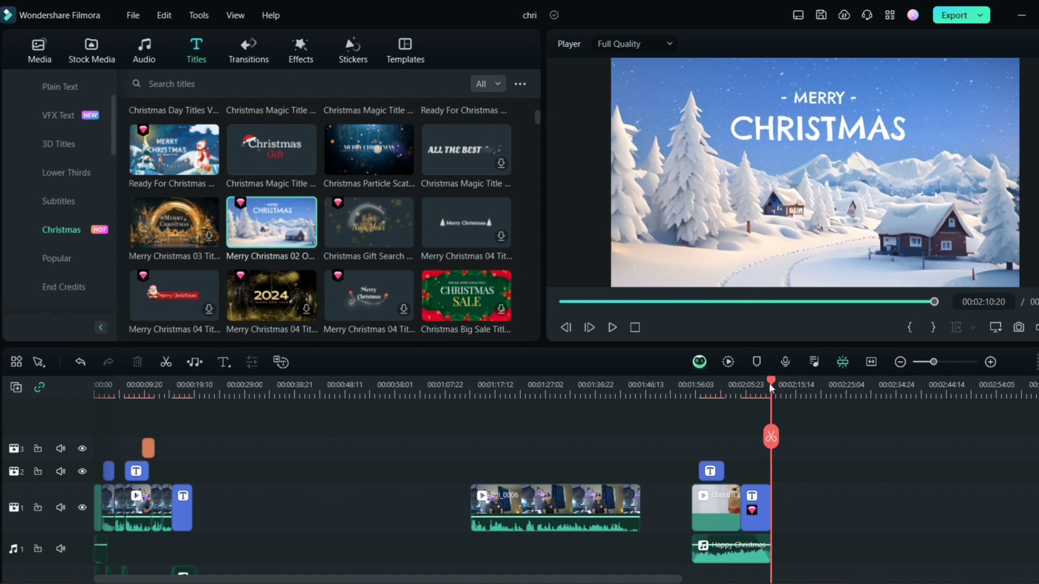
left_click_drag(771, 387, 693, 422)
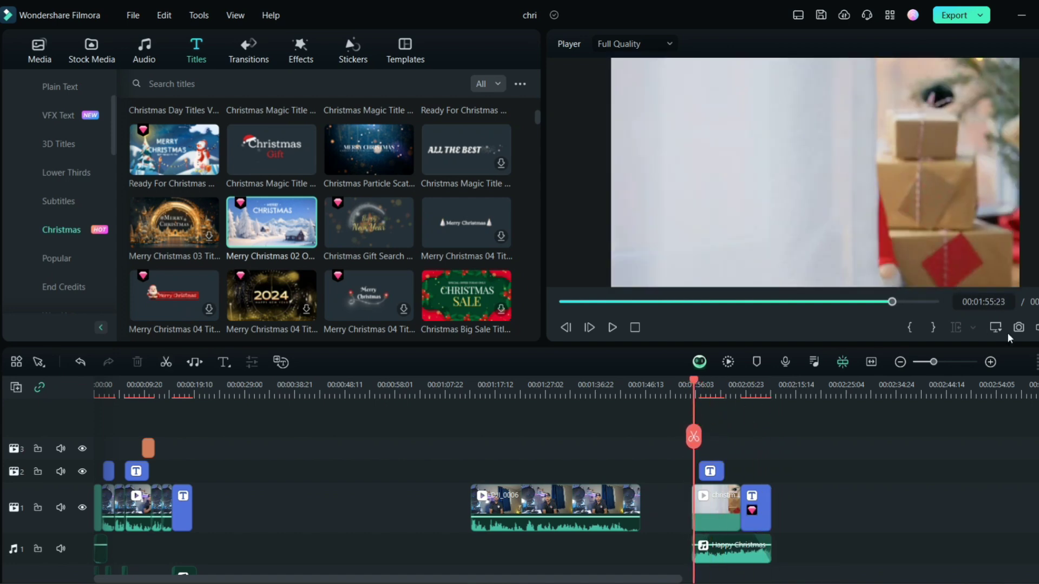